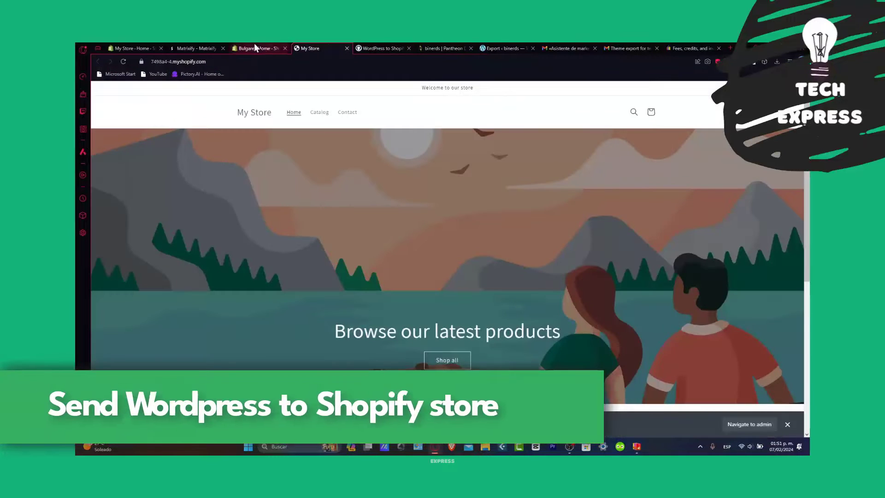
# Cycle through the Matrixify, WordPress Export and Shopify admin tabs, ending on WordPress Export.
pyautogui.click(196, 48)
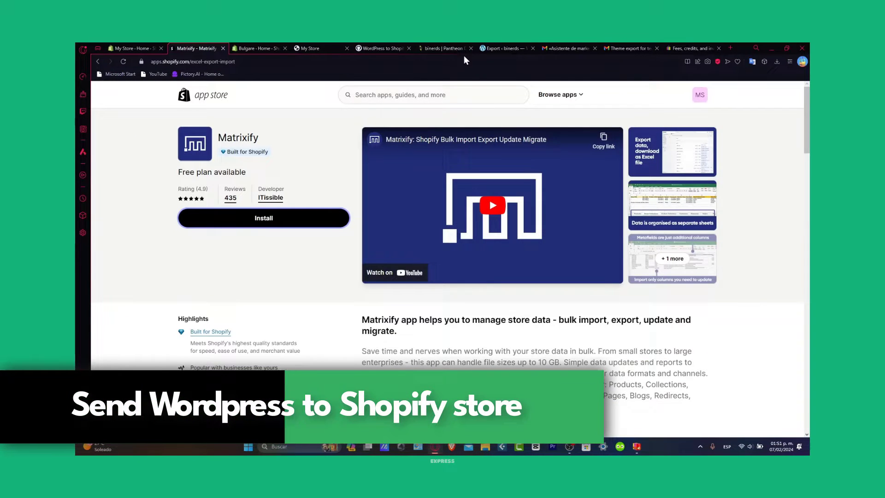
pyautogui.click(497, 48)
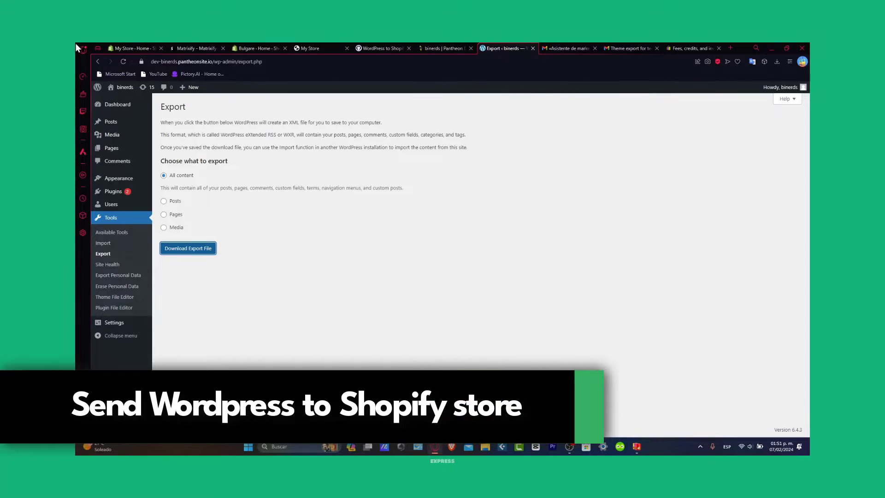
pyautogui.click(126, 46)
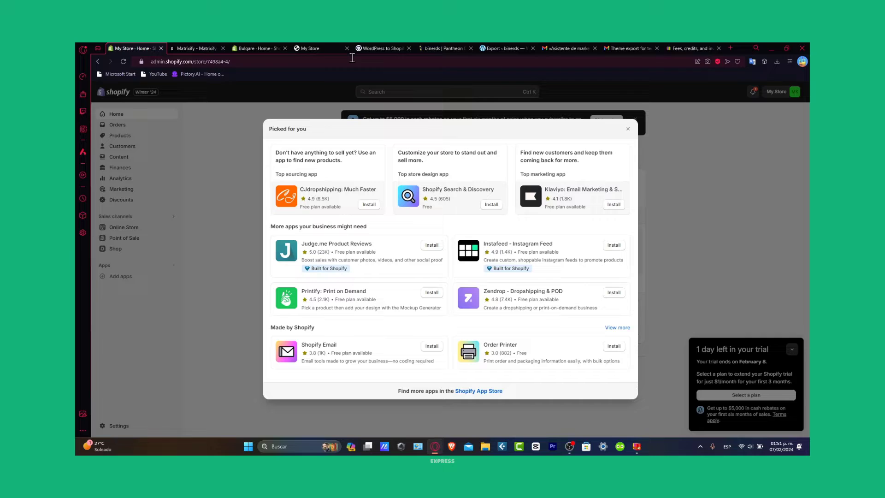
pyautogui.click(483, 45)
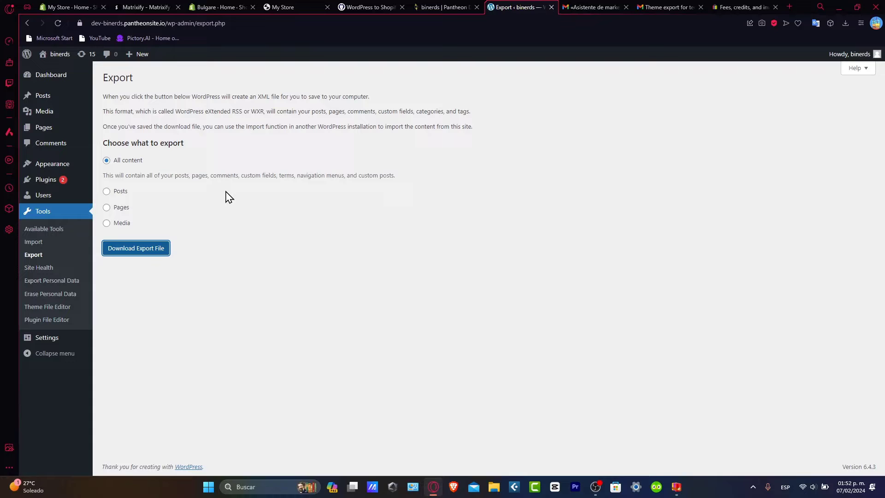
# Show the Shopify home setup guide, collapse the trial reminder, then return to WordPress Export.
pyautogui.click(69, 7)
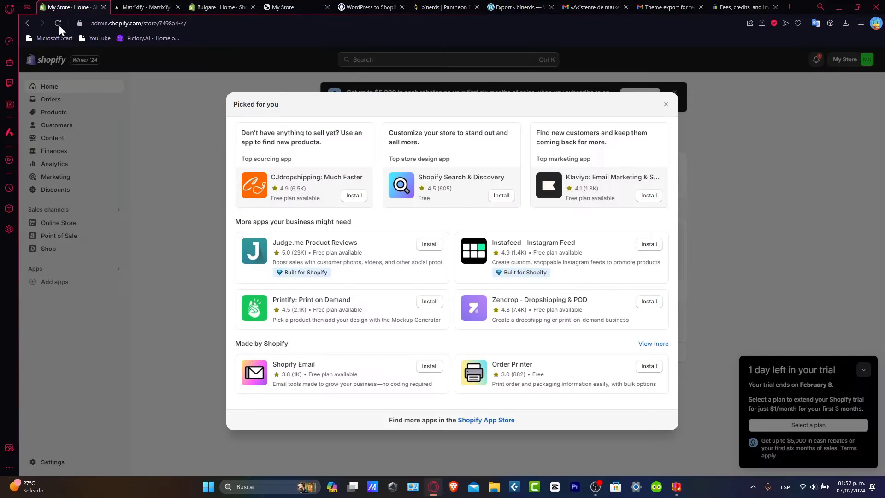
pyautogui.click(59, 90)
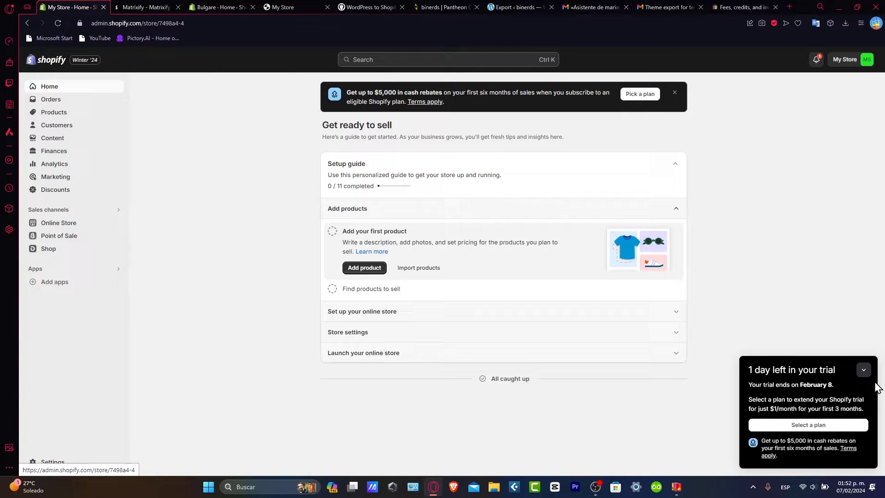
pyautogui.click(863, 370)
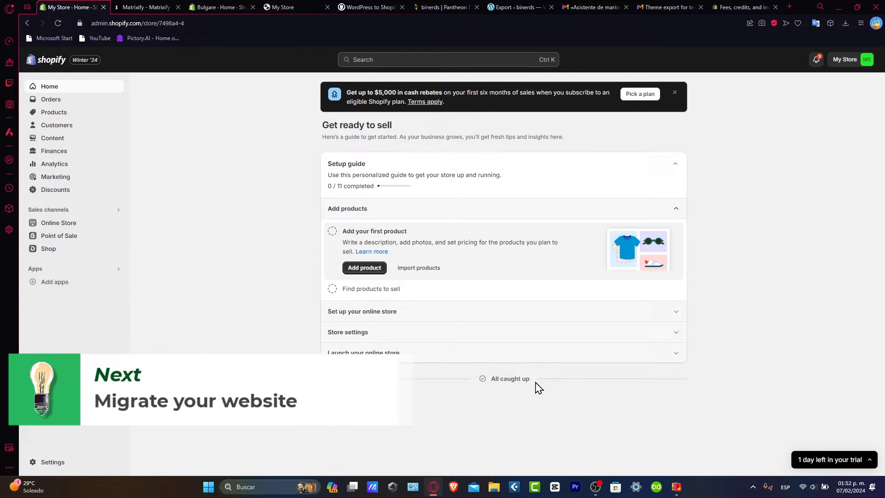
pyautogui.click(531, 6)
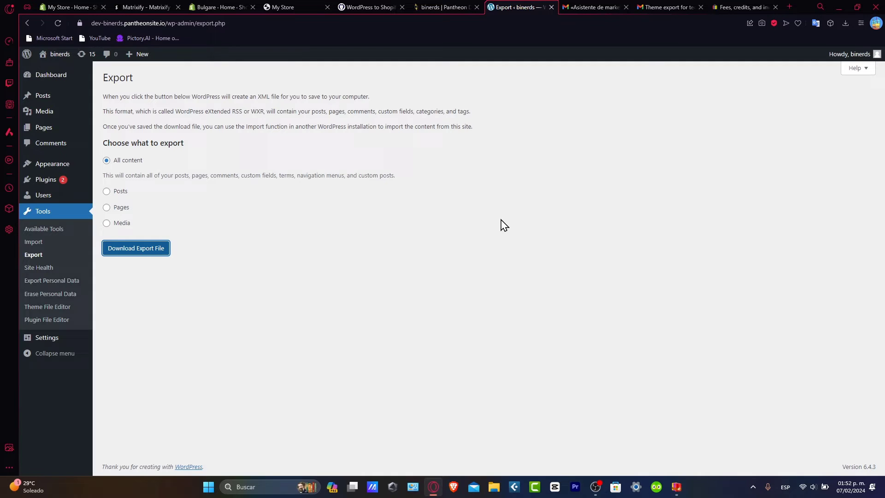
# Go to Add New Plugin, then highlight the Store Domain, API key, Password and token labels.
pyautogui.click(47, 182)
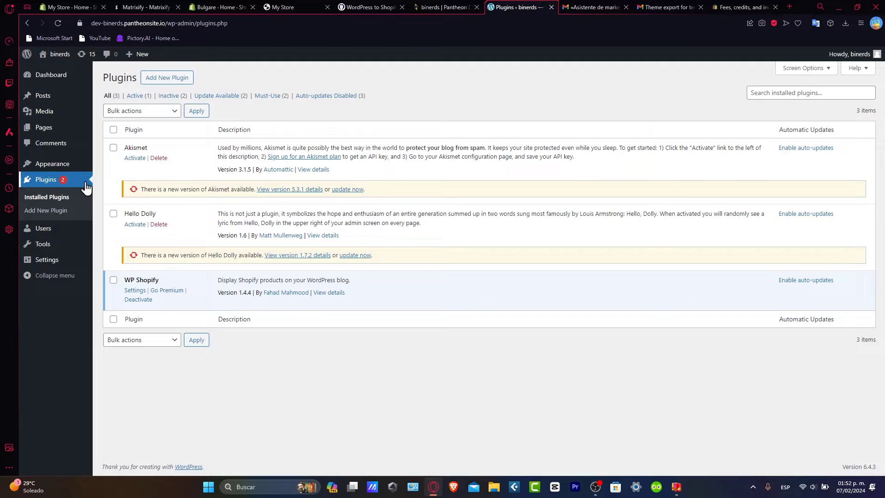
pyautogui.click(178, 78)
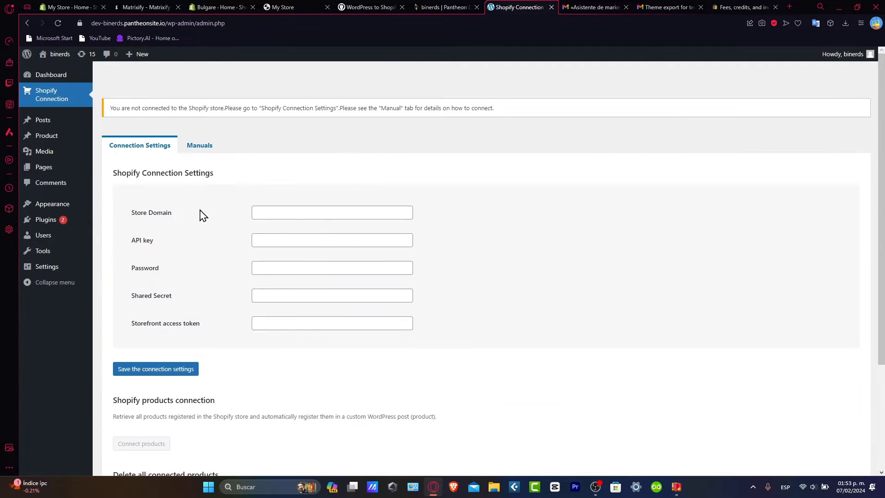
pyautogui.moveTo(199, 214); pyautogui.dragTo(152, 250)
pyautogui.moveTo(131, 210); pyautogui.dragTo(130, 325)
pyautogui.click(148, 174)
# Review the Wordpress custom app's Configuration, API credentials and App settings, then return to WordPress.
pyautogui.click(51, 5)
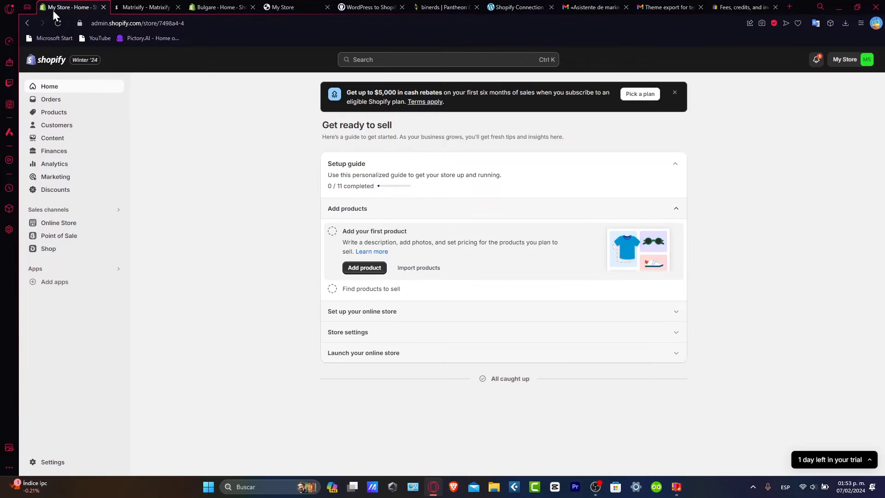
pyautogui.click(49, 465)
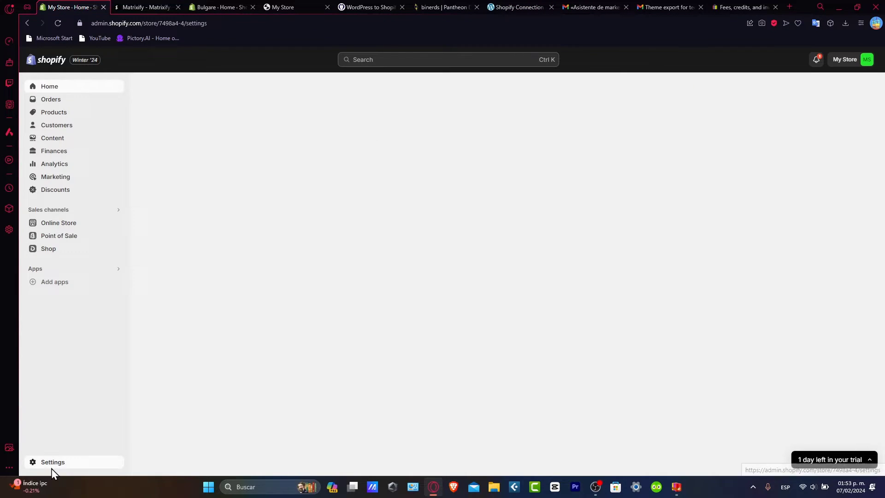
pyautogui.click(441, 159)
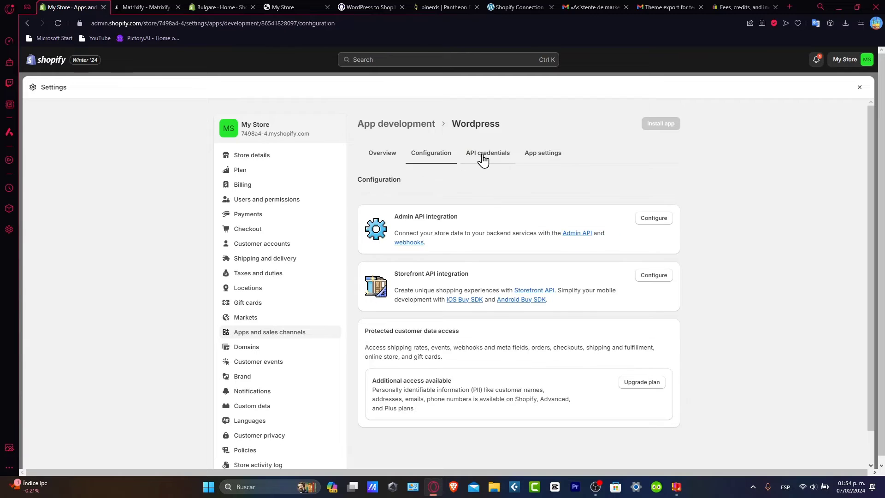
pyautogui.click(485, 156)
pyautogui.click(545, 158)
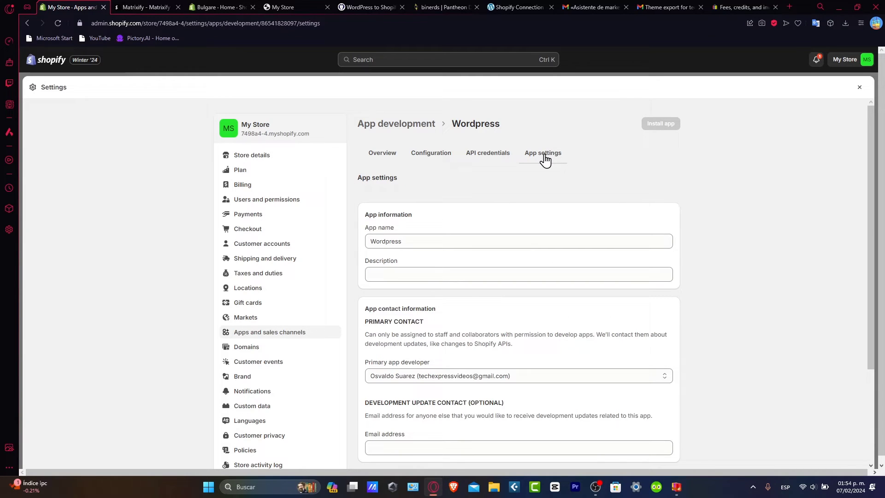
pyautogui.click(535, 7)
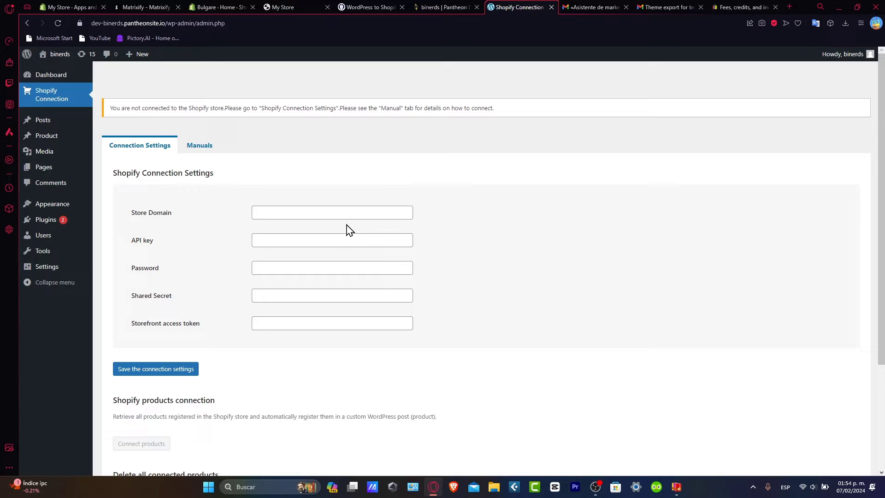
# Save the WordPress General Settings, then go to the Tools > Export page.
pyautogui.click(32, 270)
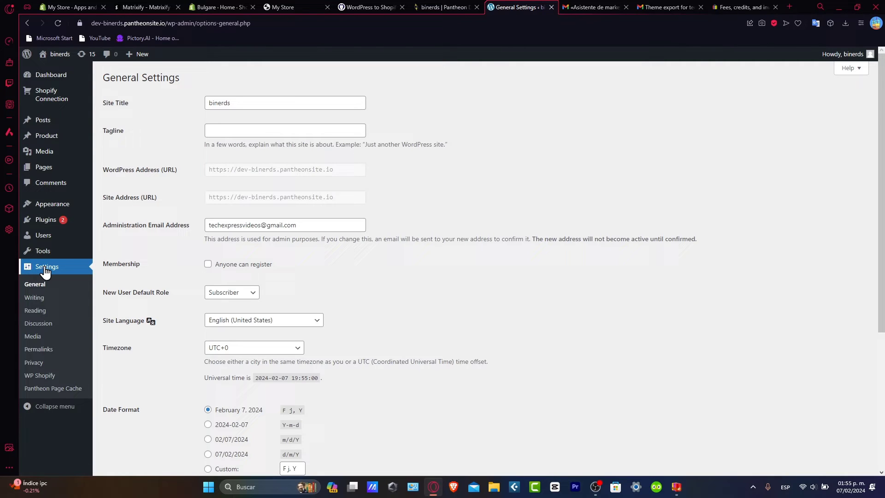
pyautogui.moveTo(56, 253)
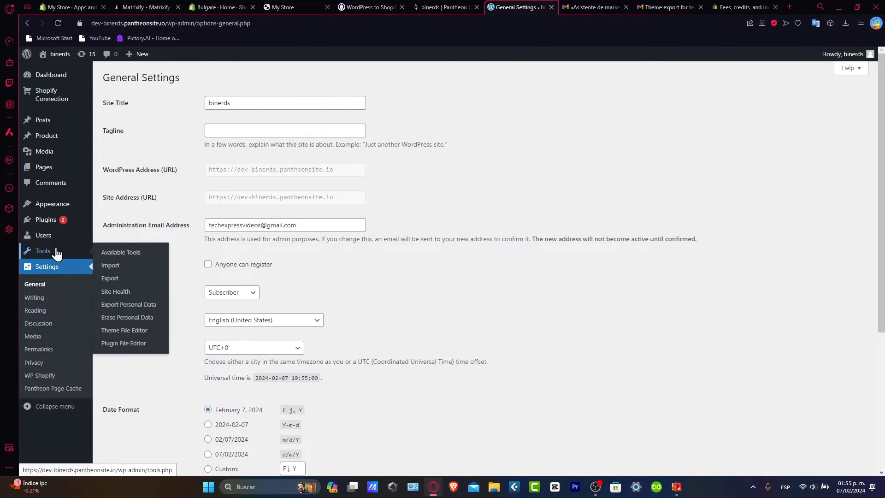
pyautogui.scroll(-5, 372, 322)
pyautogui.scroll(5, 431, 355)
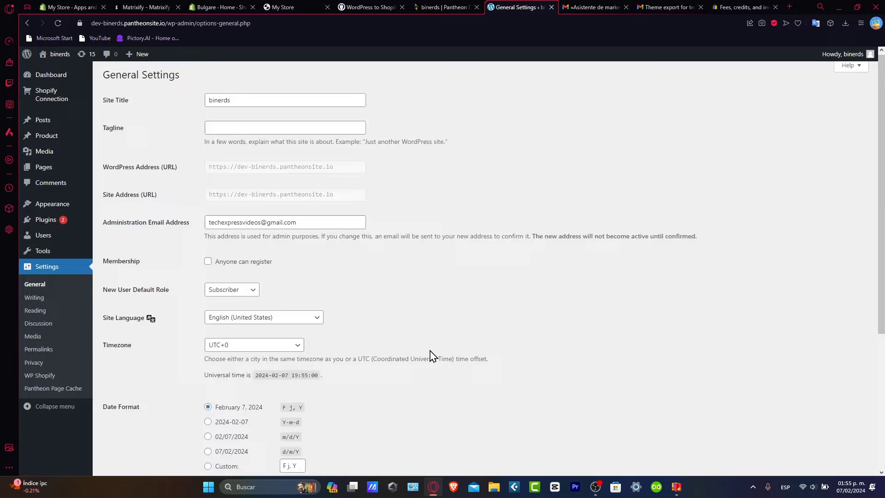
pyautogui.scroll(-5, 431, 355)
pyautogui.click(144, 428)
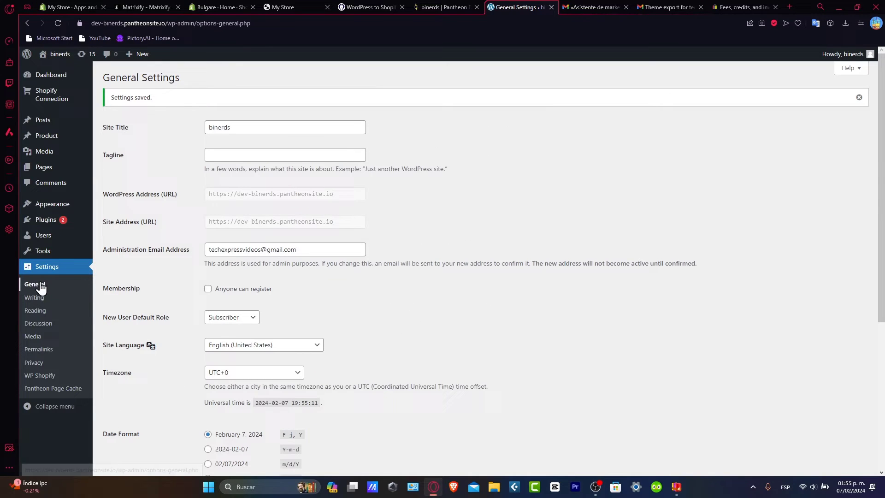
pyautogui.moveTo(46, 254)
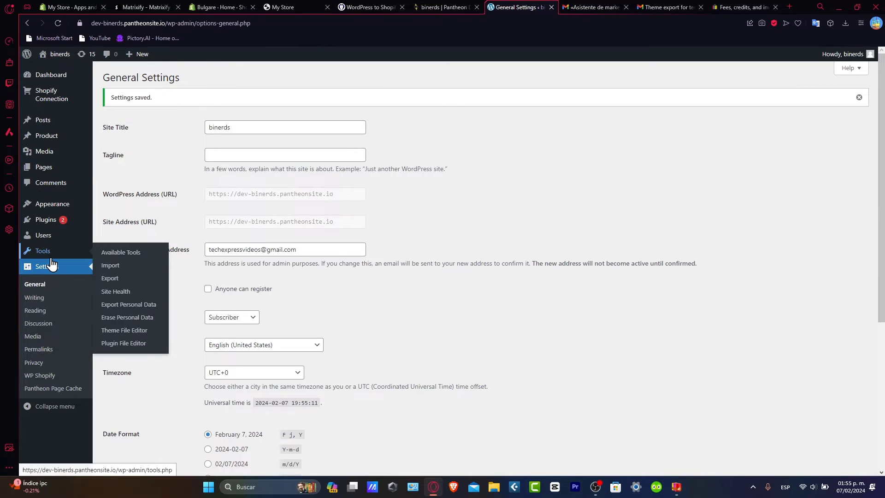
pyautogui.click(114, 279)
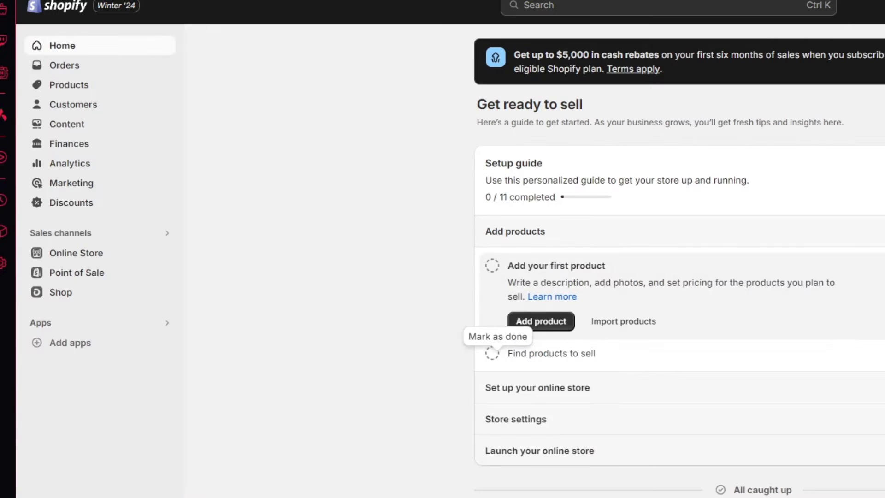
# Upload the exported theme zip (1.03 MB) through Themes > Add theme > Upload zip file.
pyautogui.click(86, 254)
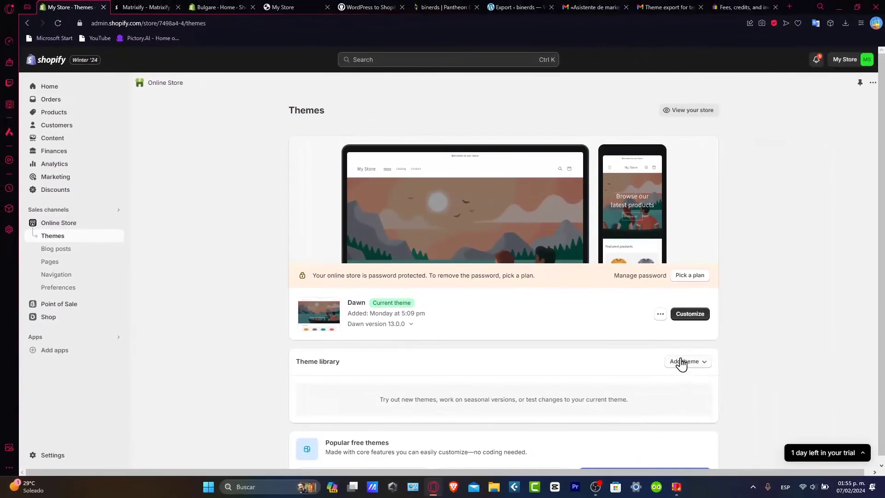
pyautogui.click(682, 361)
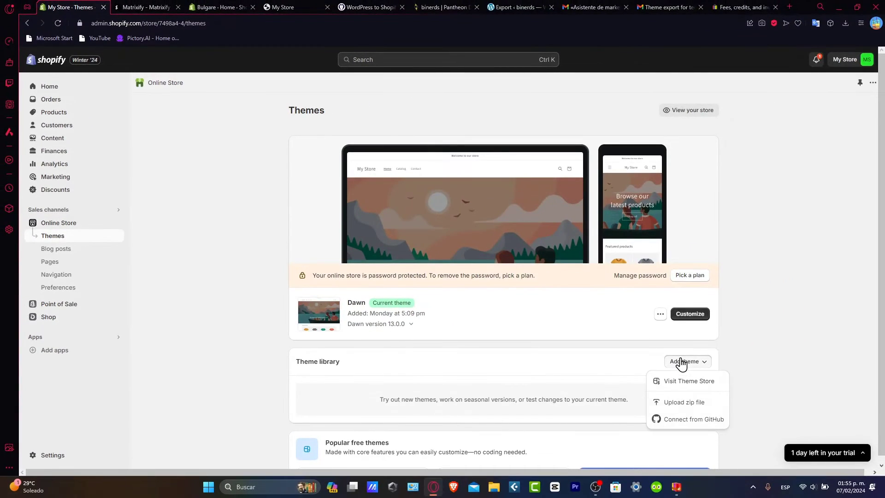
pyautogui.click(687, 404)
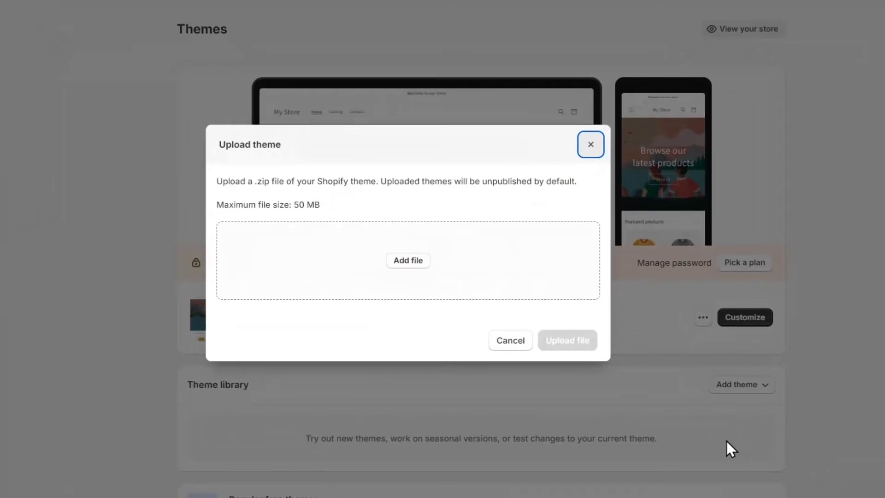
pyautogui.click(446, 272)
pyautogui.click(414, 261)
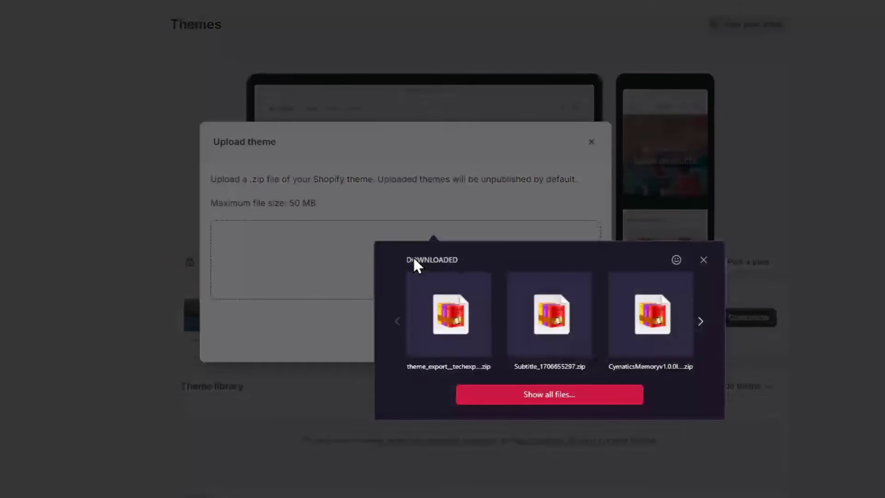
pyautogui.click(439, 330)
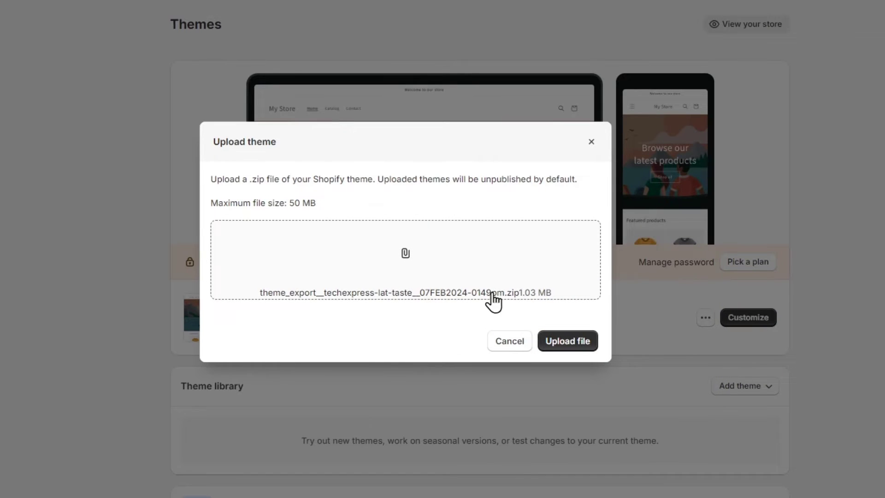
pyautogui.click(582, 346)
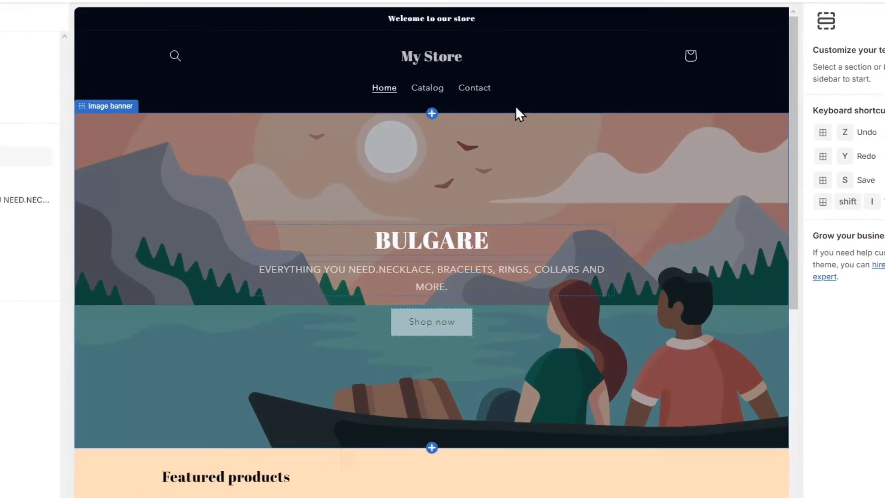
# Select the Image banner, then preview the Catalog, Contact and Catalog pages again.
pyautogui.scroll(-8, 541, 249)
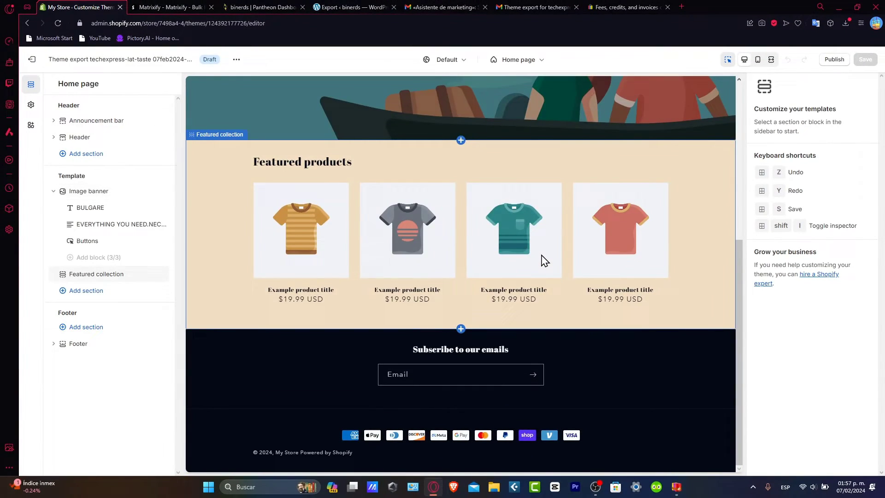
pyautogui.scroll(8, 541, 255)
pyautogui.scroll(-3, 542, 255)
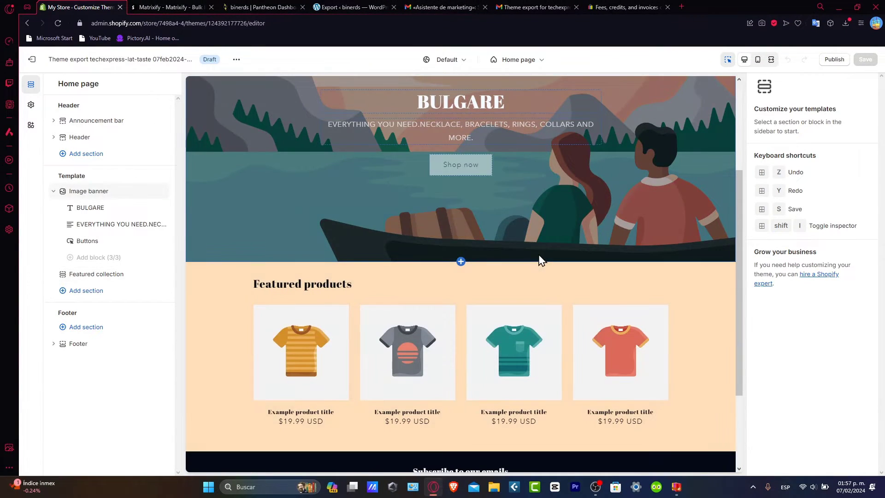
pyautogui.click(545, 243)
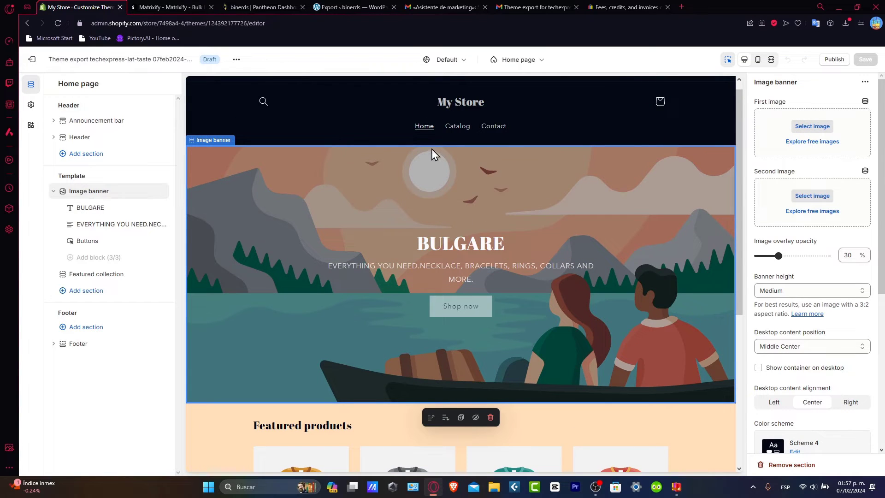
pyautogui.click(456, 126)
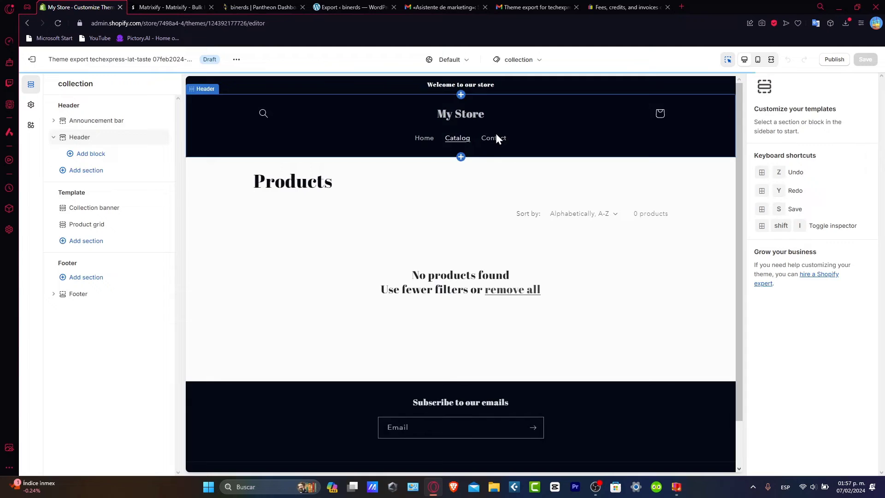
pyautogui.click(496, 135)
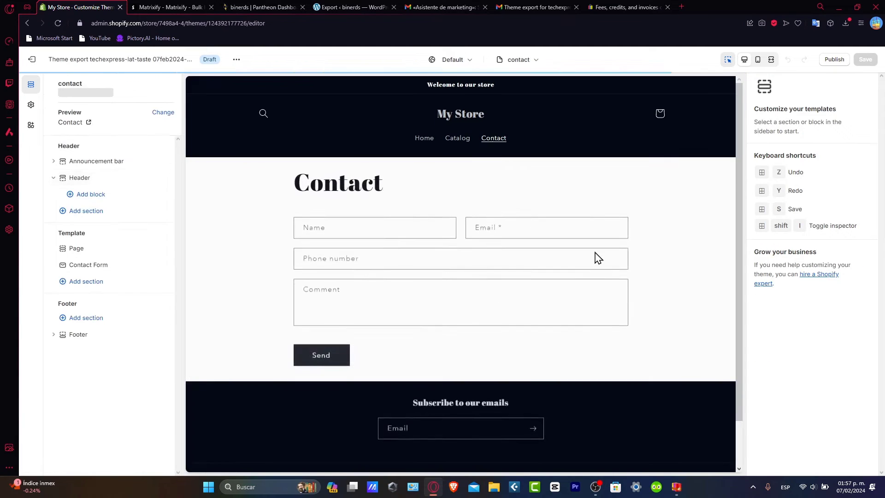
pyautogui.click(466, 141)
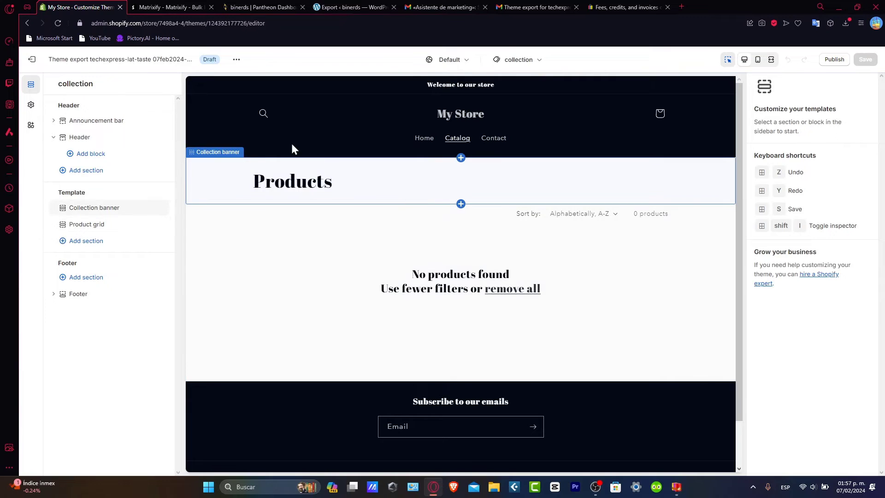
# Leave the editor and import product_template (2).csv from the Products page.
pyautogui.click(33, 60)
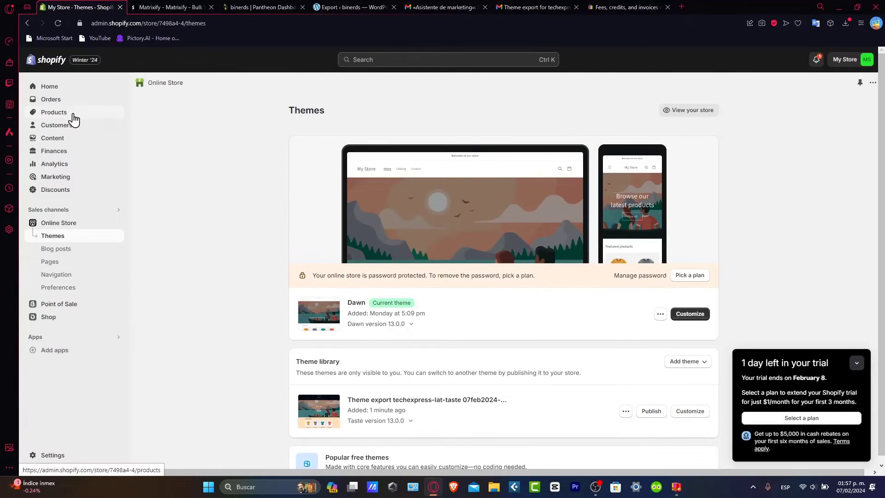
pyautogui.click(54, 112)
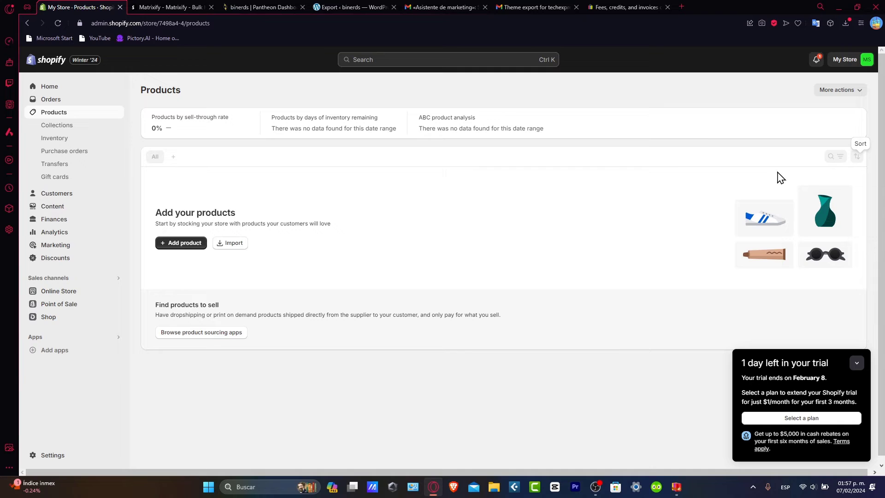
pyautogui.click(856, 363)
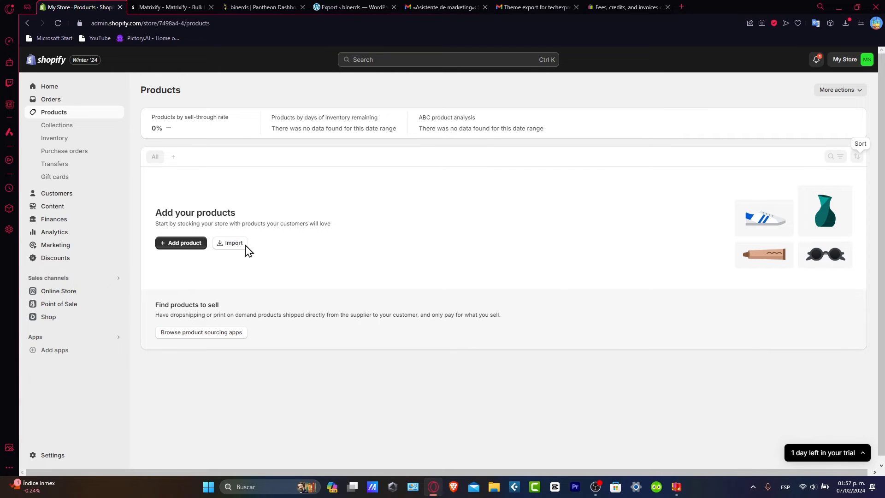
pyautogui.click(233, 242)
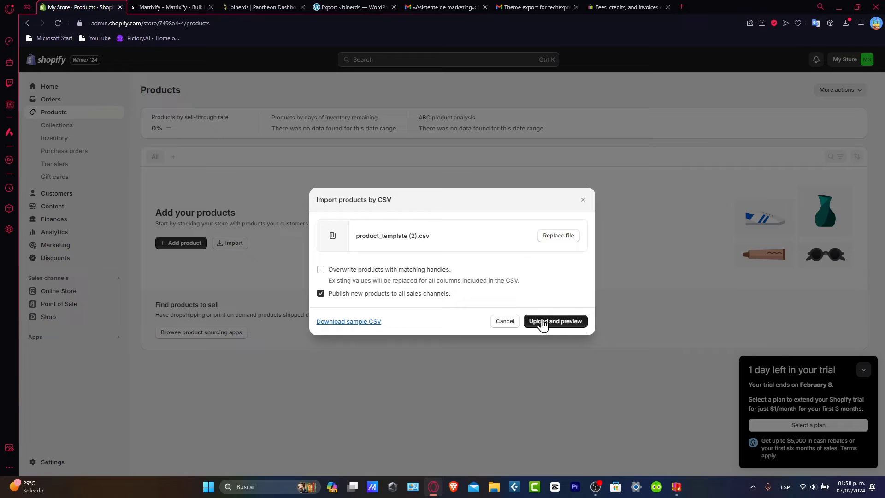
pyautogui.click(542, 319)
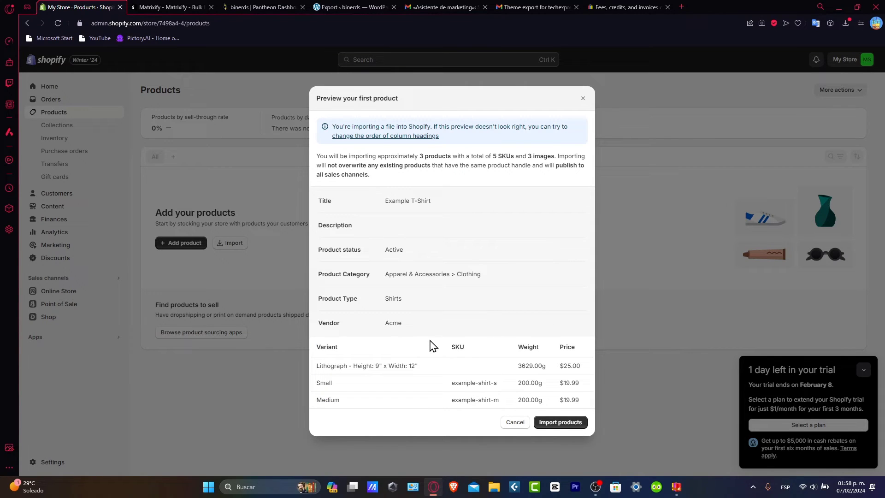
pyautogui.click(560, 422)
pyautogui.click(555, 300)
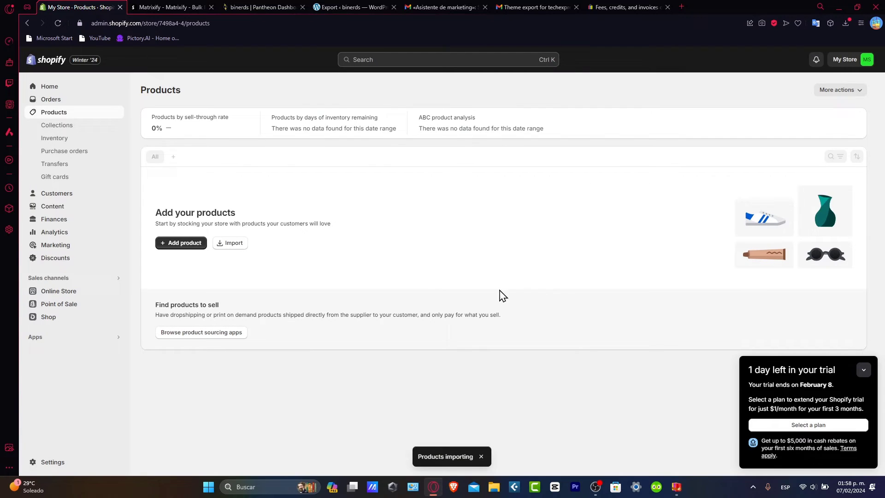
pyautogui.click(46, 337)
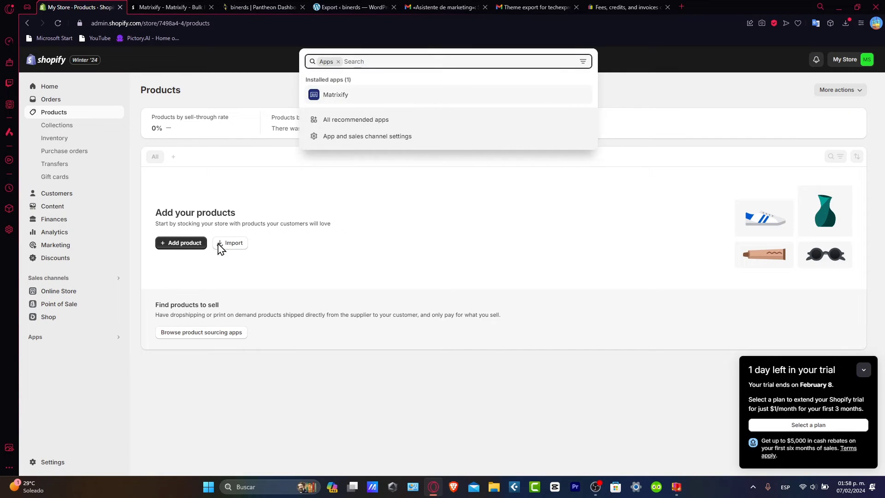
pyautogui.click(348, 94)
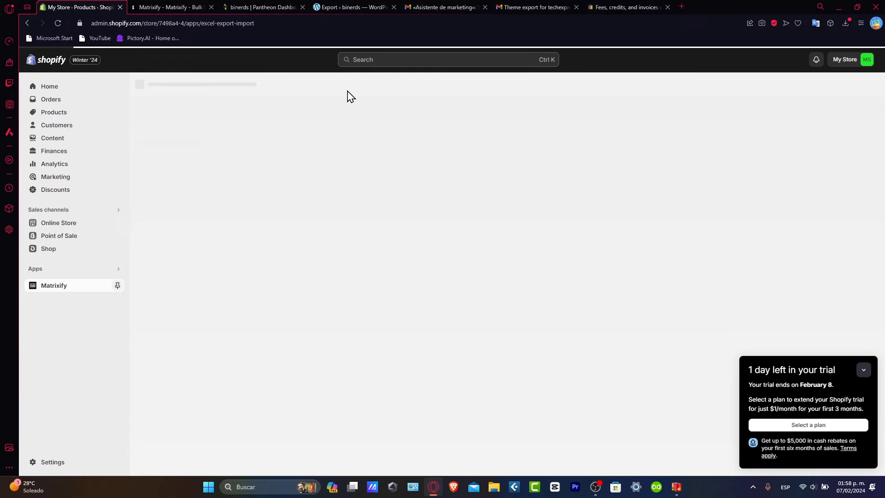
pyautogui.click(861, 371)
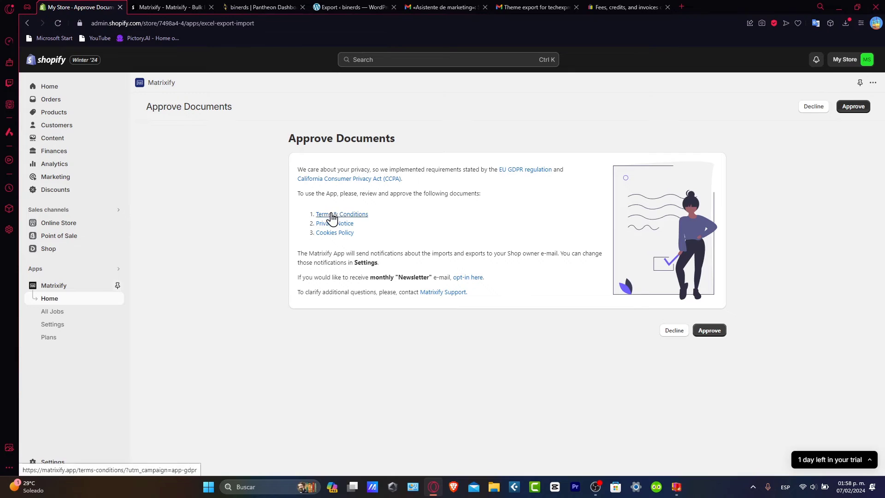
pyautogui.click(710, 331)
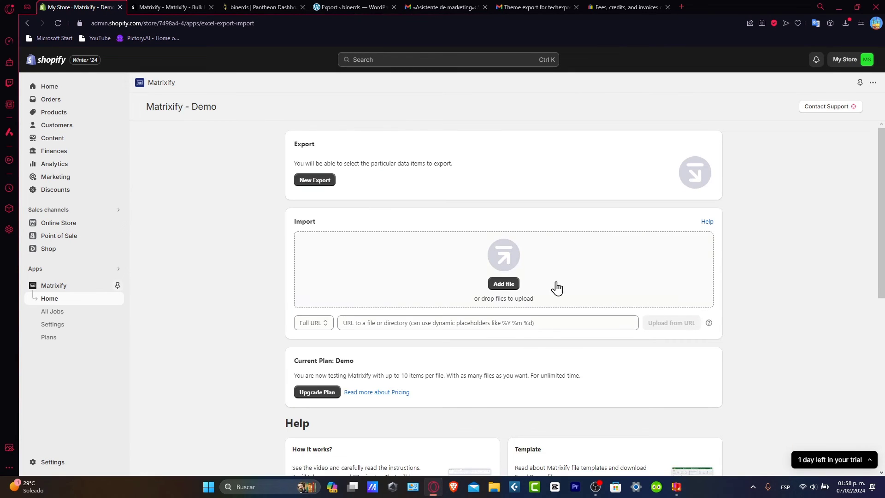
pyautogui.click(504, 285)
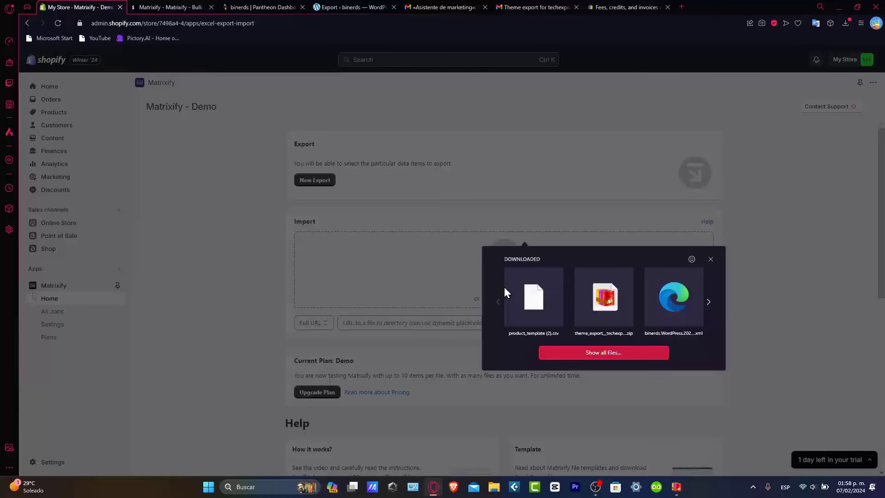
pyautogui.moveTo(684, 312); pyautogui.dragTo(530, 325)
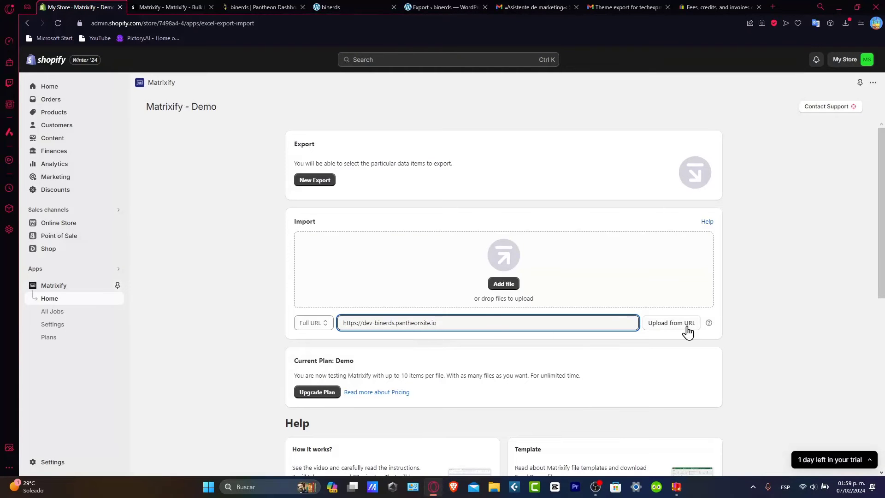
# Upload from the URL, then expand and scroll through the new import job's Options.
pyautogui.click(686, 326)
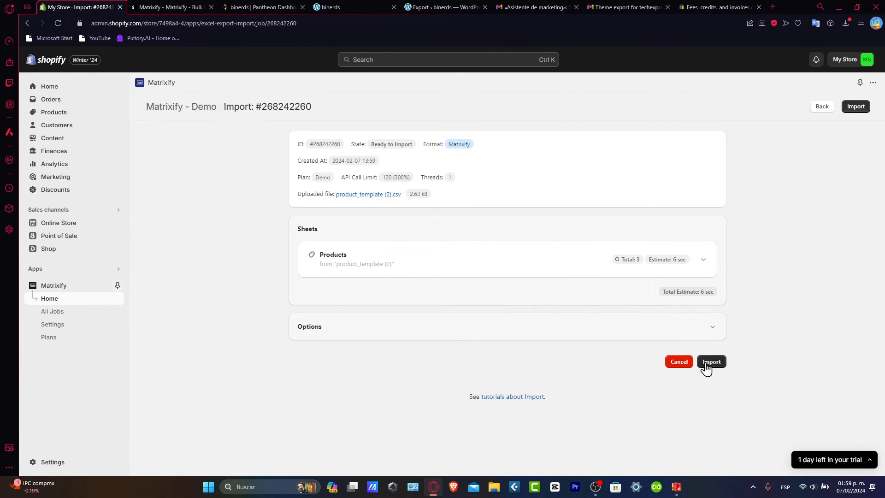
pyautogui.click(712, 327)
pyautogui.scroll(-6, 706, 333)
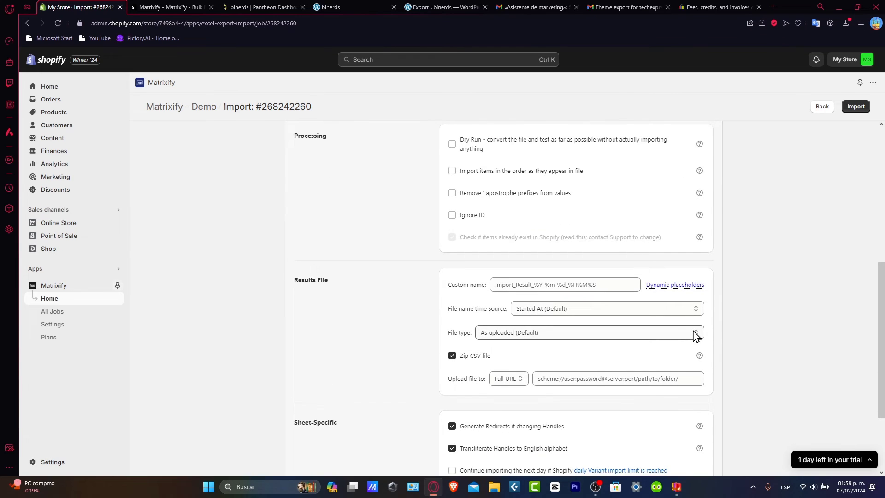
pyautogui.scroll(-3, 694, 334)
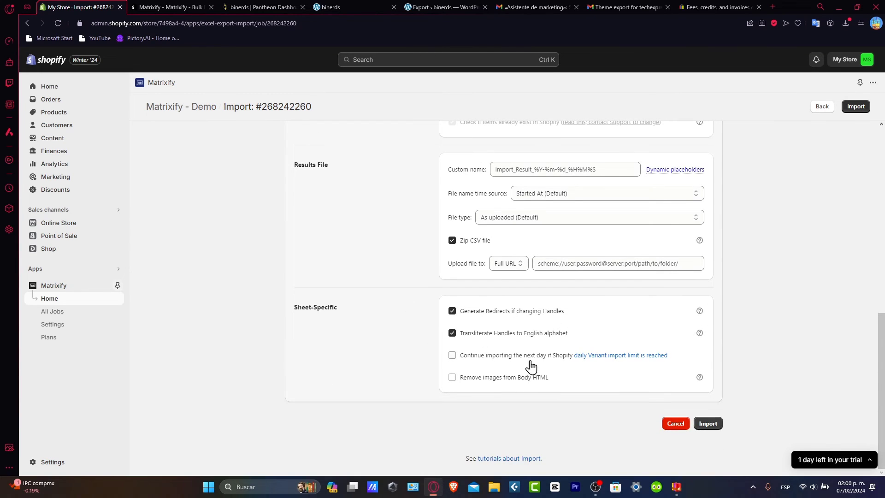
pyautogui.scroll(10, 534, 368)
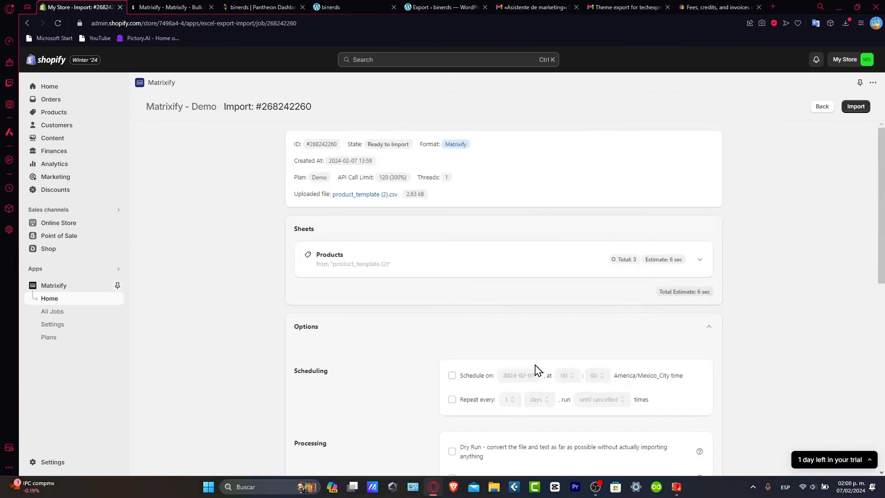
# Check that the three example products appear in the live store's catalog.
pyautogui.click(33, 113)
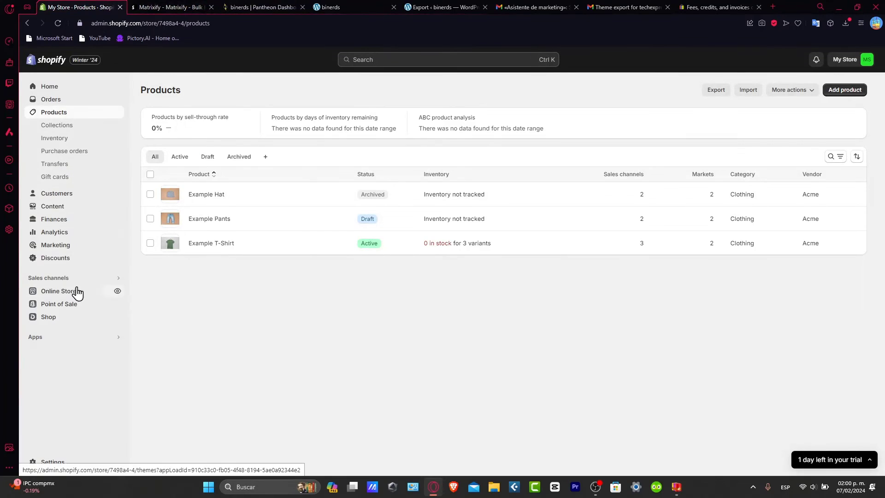
pyautogui.click(115, 294)
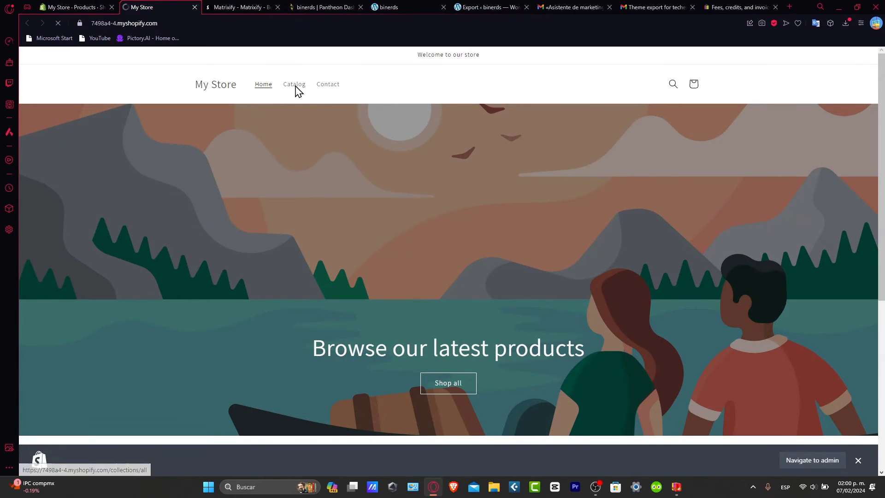
pyautogui.click(294, 85)
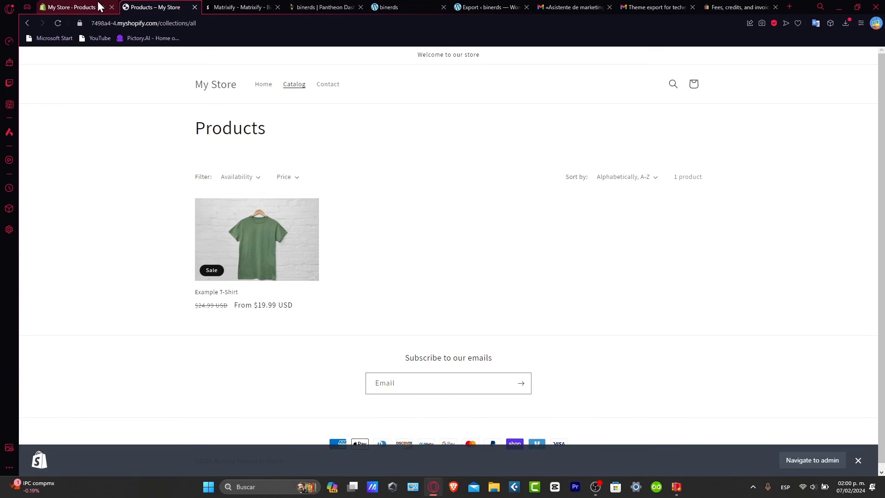
pyautogui.click(98, 7)
# Publish the techexpress-lat-taste theme export so it replaces Dawn as the current theme.
pyautogui.click(60, 292)
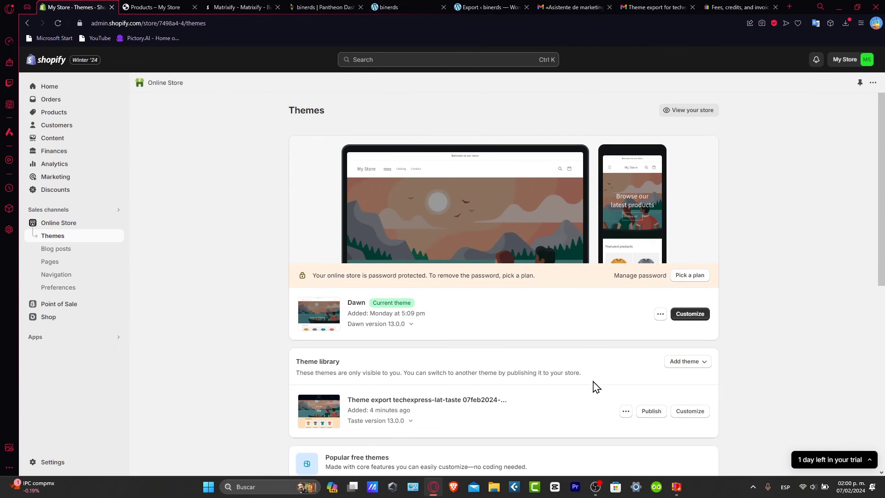
pyautogui.click(652, 412)
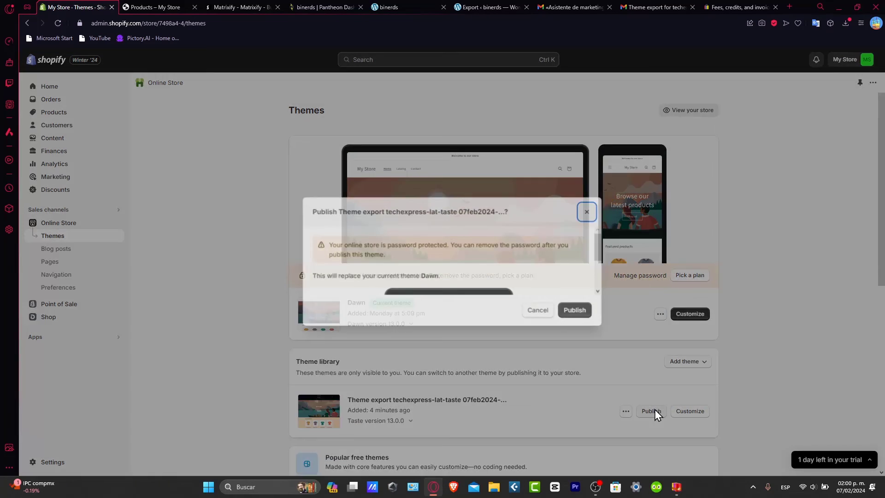
pyautogui.click(564, 345)
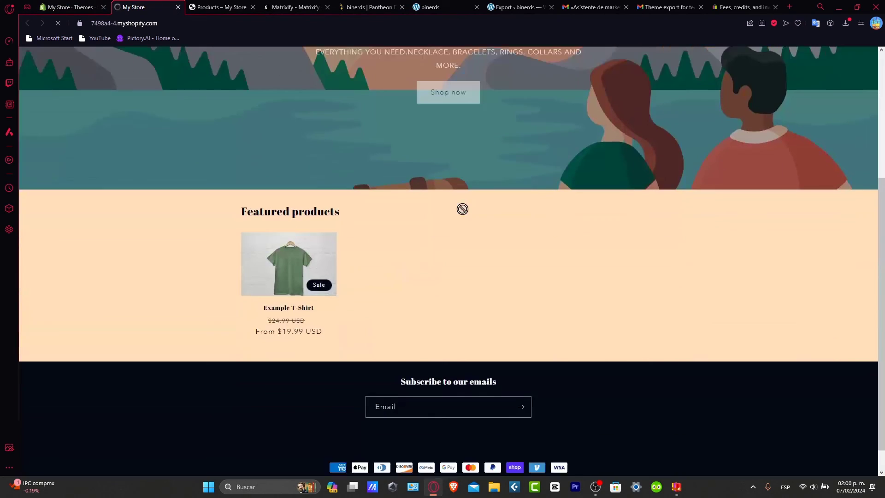
# Open the Example T-Shirt product page, priced $25.00 USD, from Featured products.
pyautogui.click(282, 242)
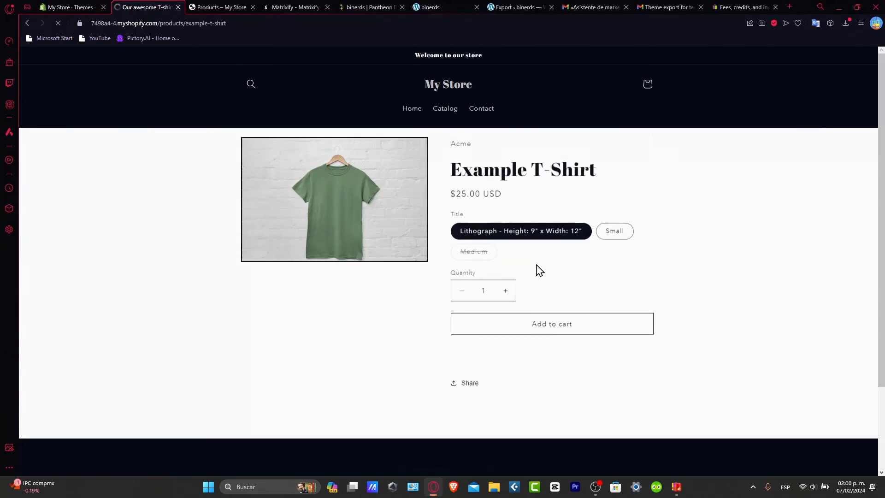